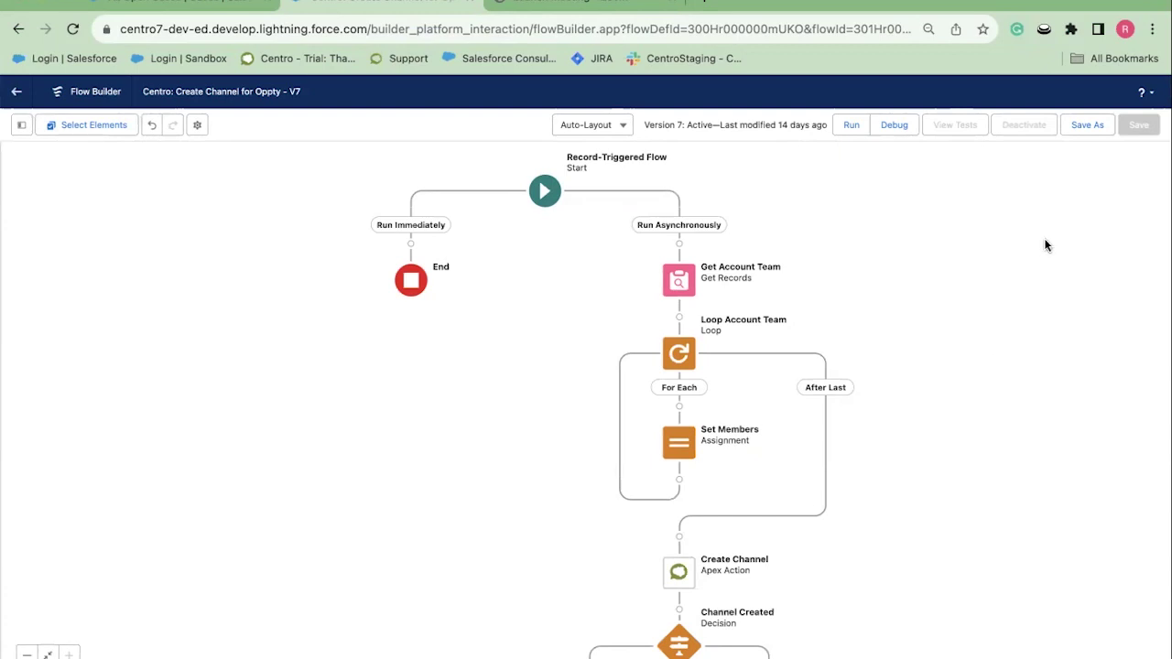
Review the start element's configuration: its object, trigger event, entry conditions and optimization choice
{"action": "left_click", "coordinate": [545, 192]}
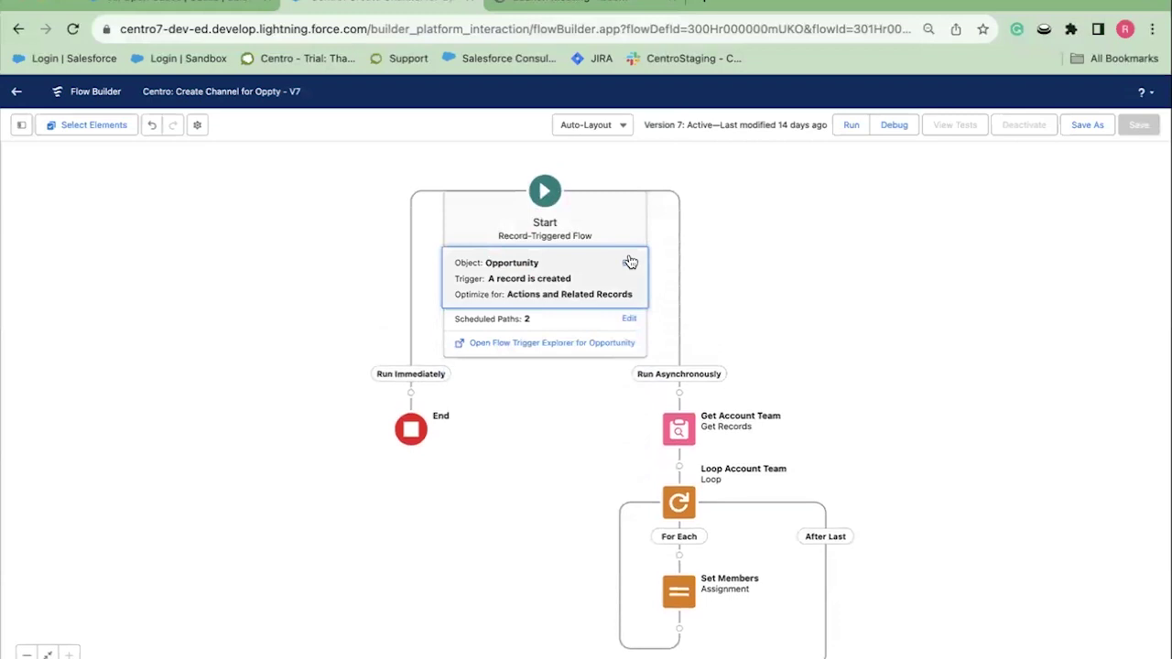
{"action": "left_click", "coordinate": [630, 263]}
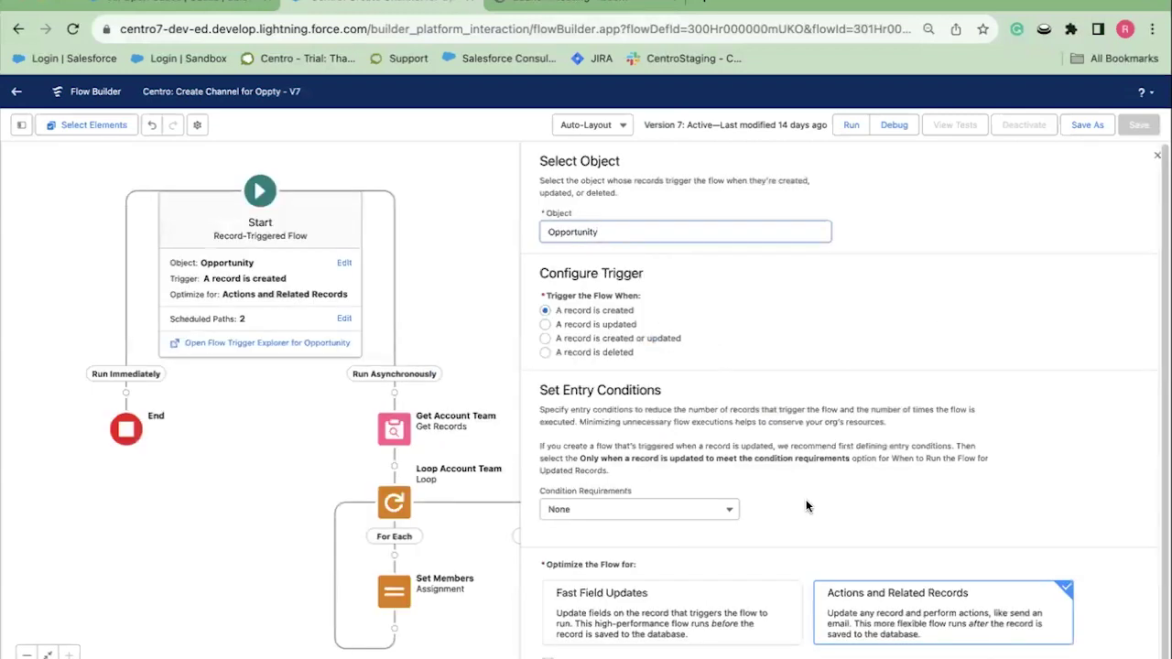
{"action": "scroll", "coordinate": [835, 573], "scroll_direction": "down", "scroll_amount": 1}
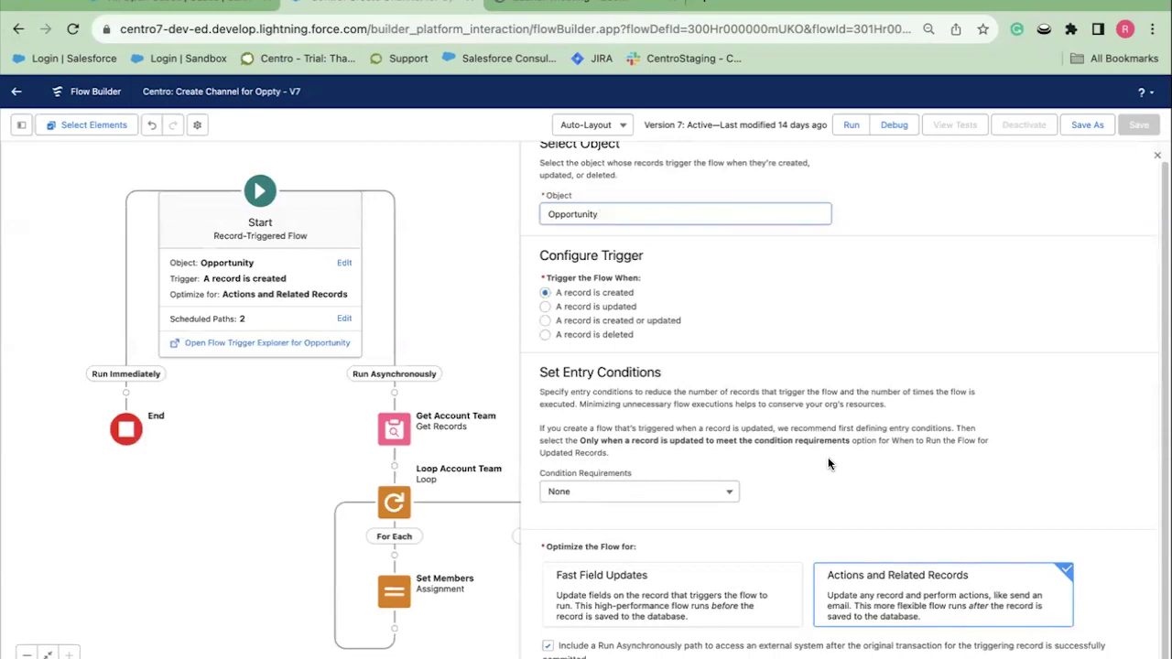
{"action": "left_click", "coordinate": [1157, 155]}
Review the Get Account Team element's object, filter condition, sort order and record storage settings
{"action": "left_click_drag", "start_coordinate": [612, 400], "coordinate": [861, 230]}
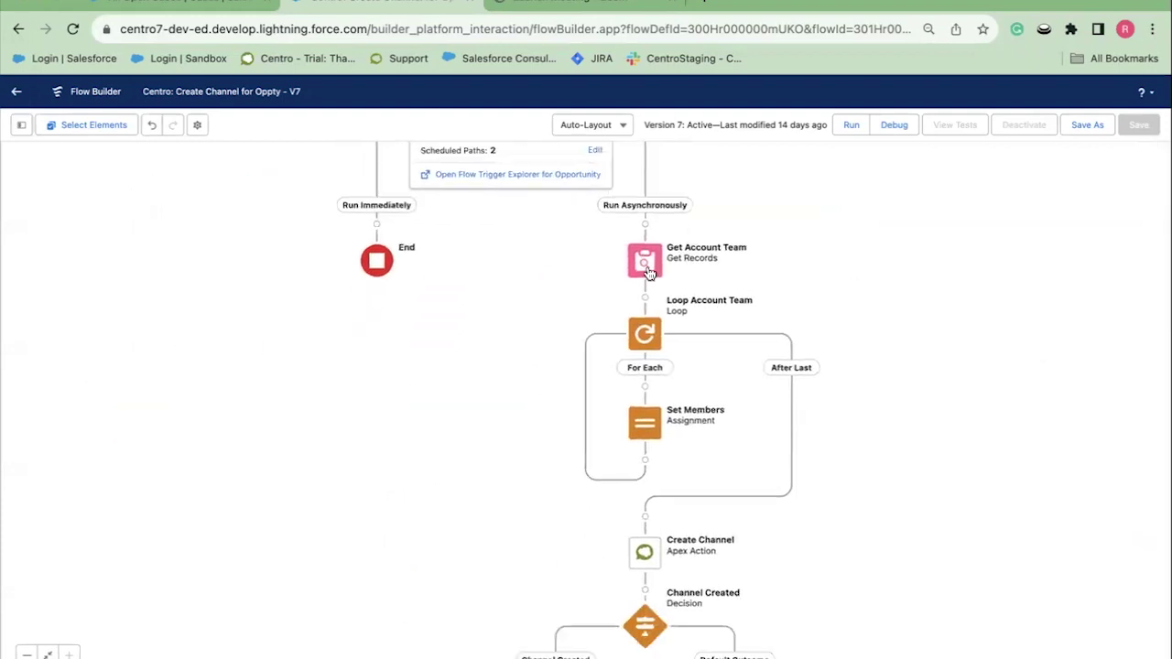
{"action": "left_click", "coordinate": [650, 275]}
{"action": "left_click", "coordinate": [649, 275]}
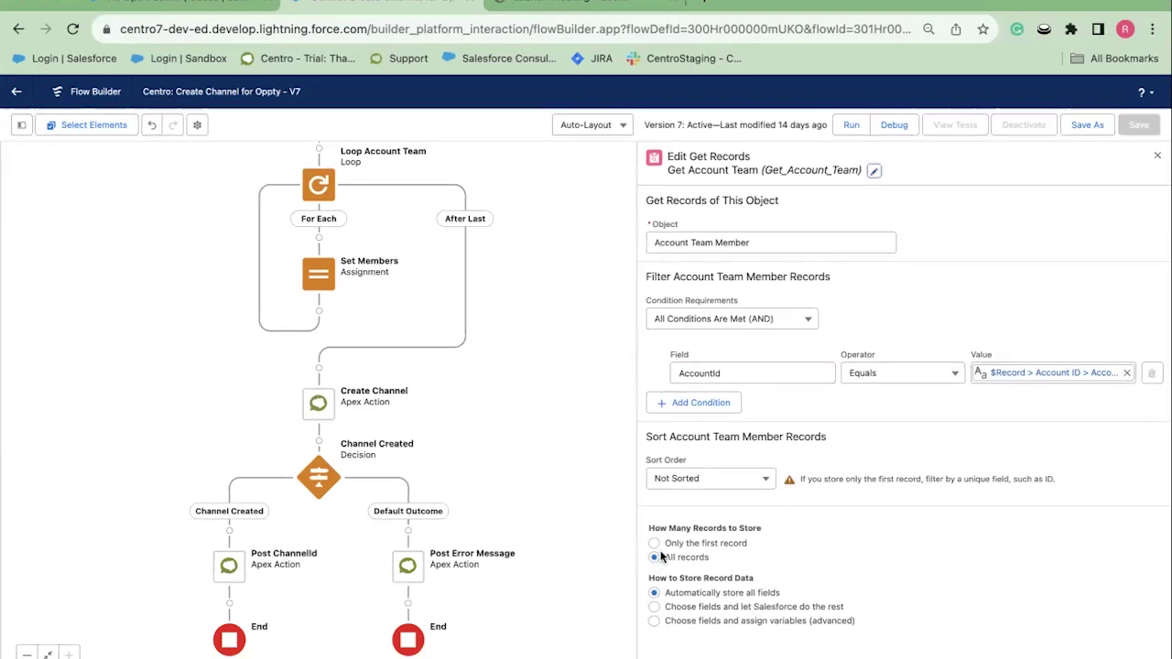
{"action": "left_click", "coordinate": [1157, 156]}
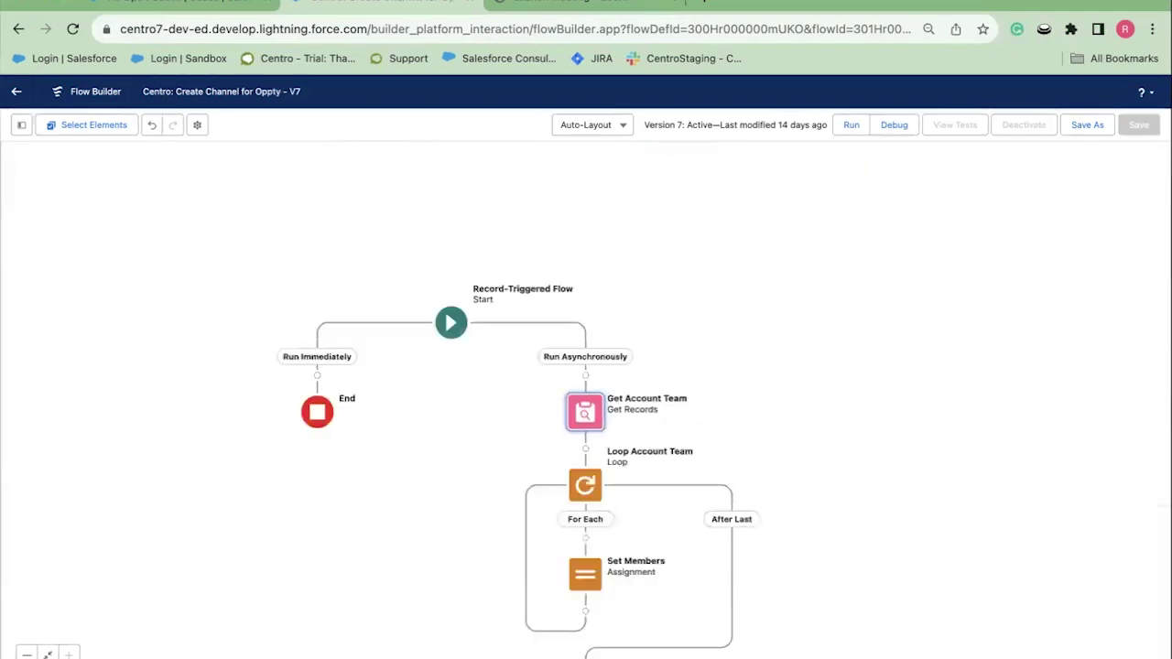
Show the flow's resources and inspect the definition of the VarMembers collection variable without changing it
{"action": "left_click_drag", "start_coordinate": [900, 537], "coordinate": [903, 291]}
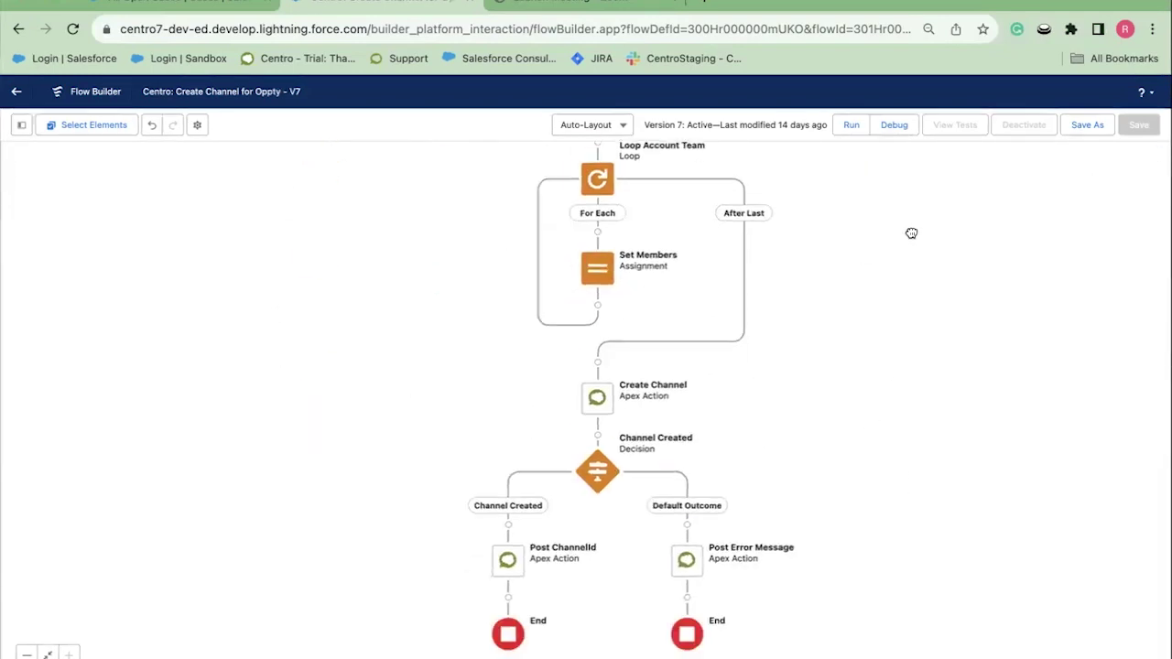
{"action": "left_click", "coordinate": [20, 125]}
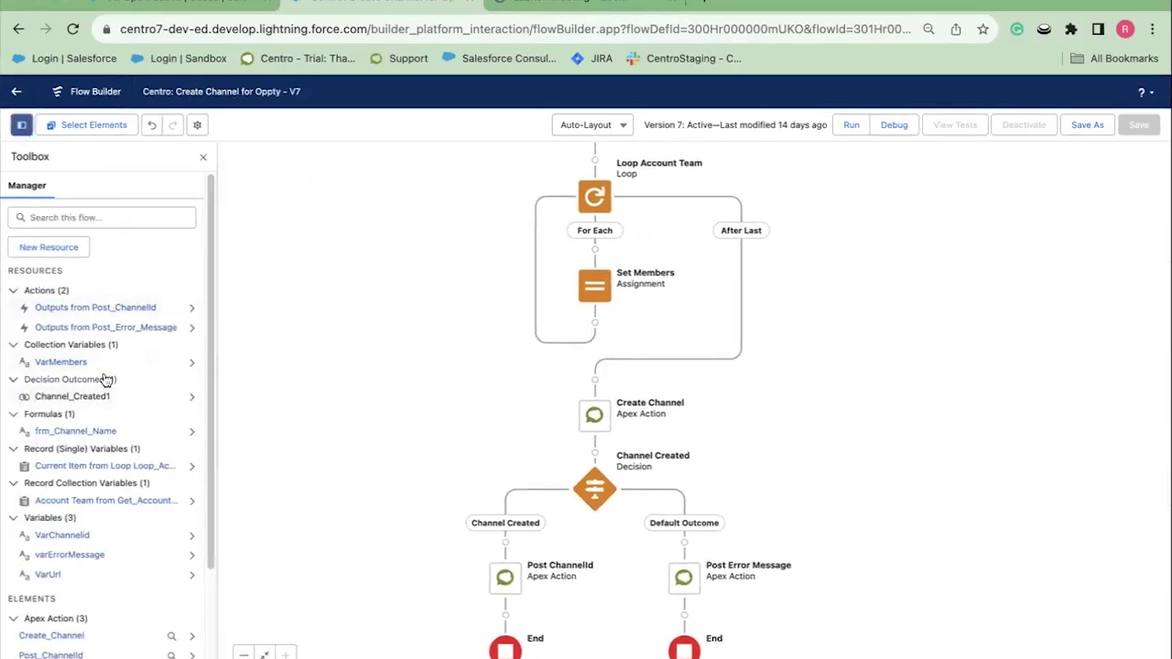
{"action": "left_click", "coordinate": [69, 363]}
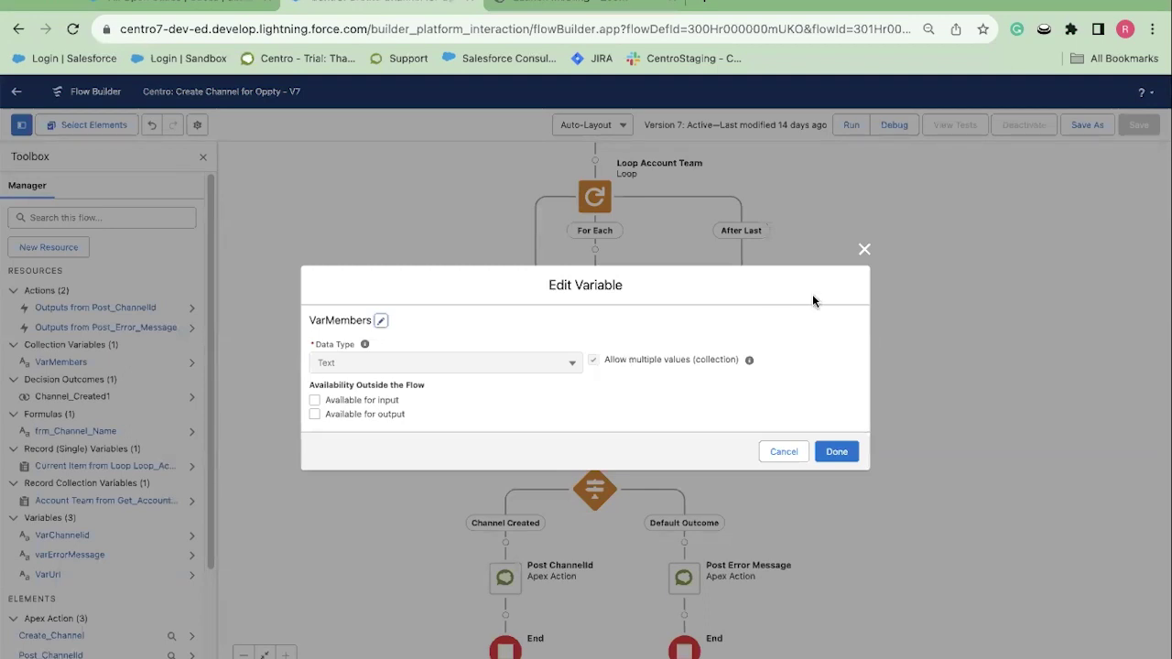
{"action": "left_click", "coordinate": [863, 249]}
Inspect the Set Members assignment inside the loop, including the full reference in its value, and leave without changes
{"action": "left_click", "coordinate": [602, 287]}
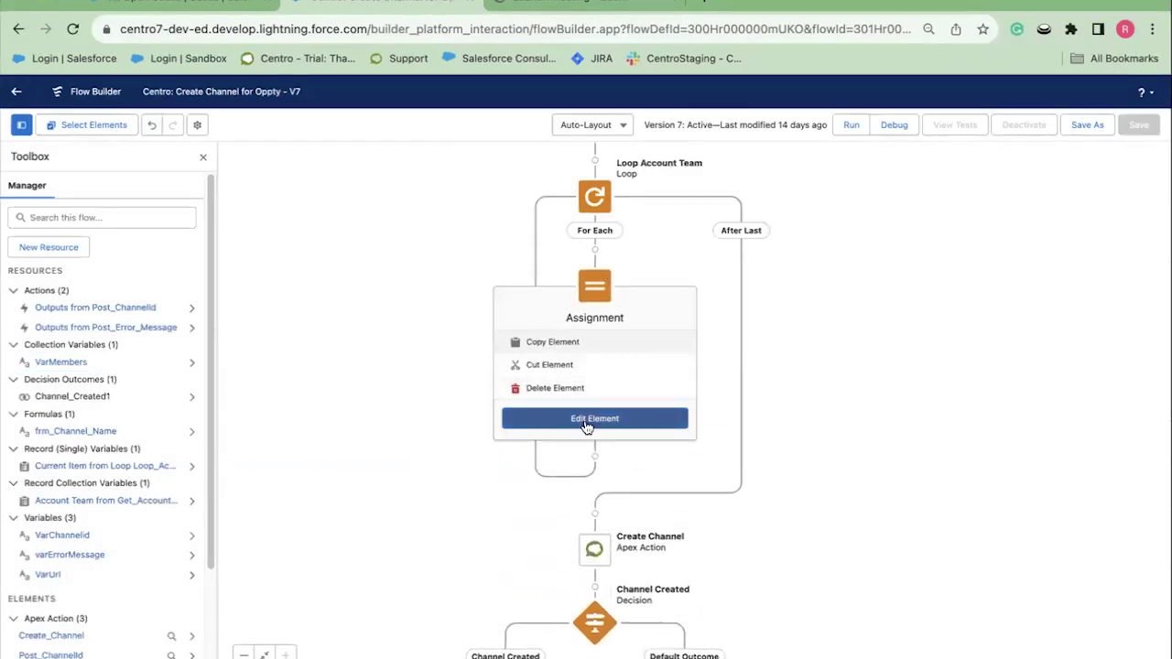
{"action": "left_click", "coordinate": [586, 425]}
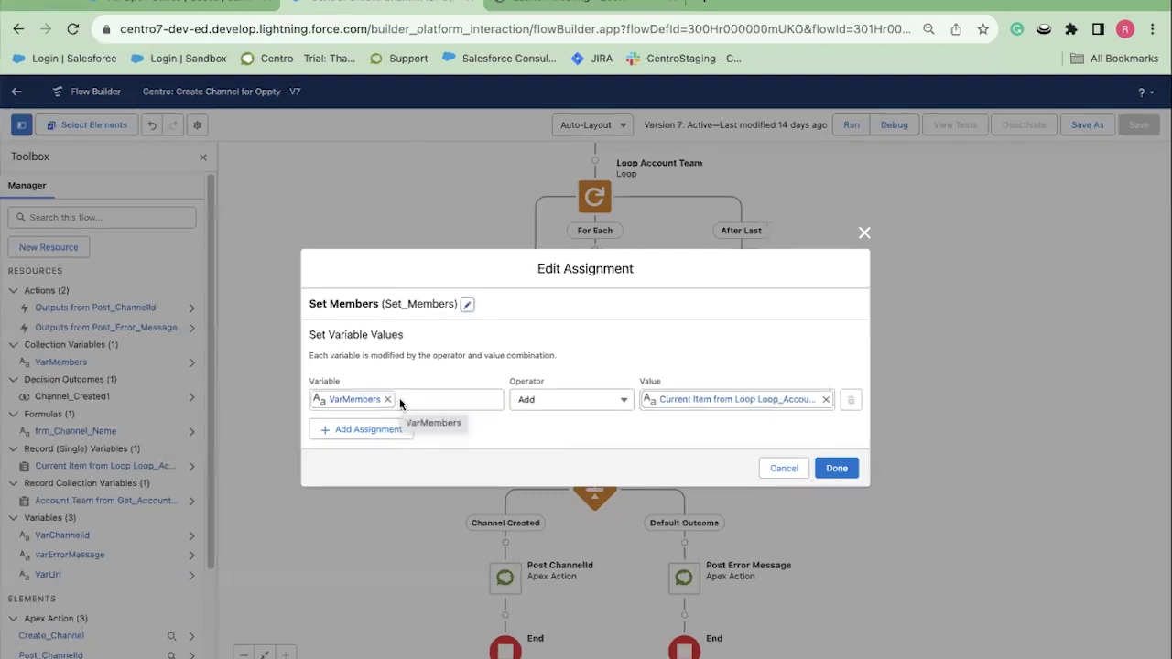
{"action": "left_click", "coordinate": [777, 401]}
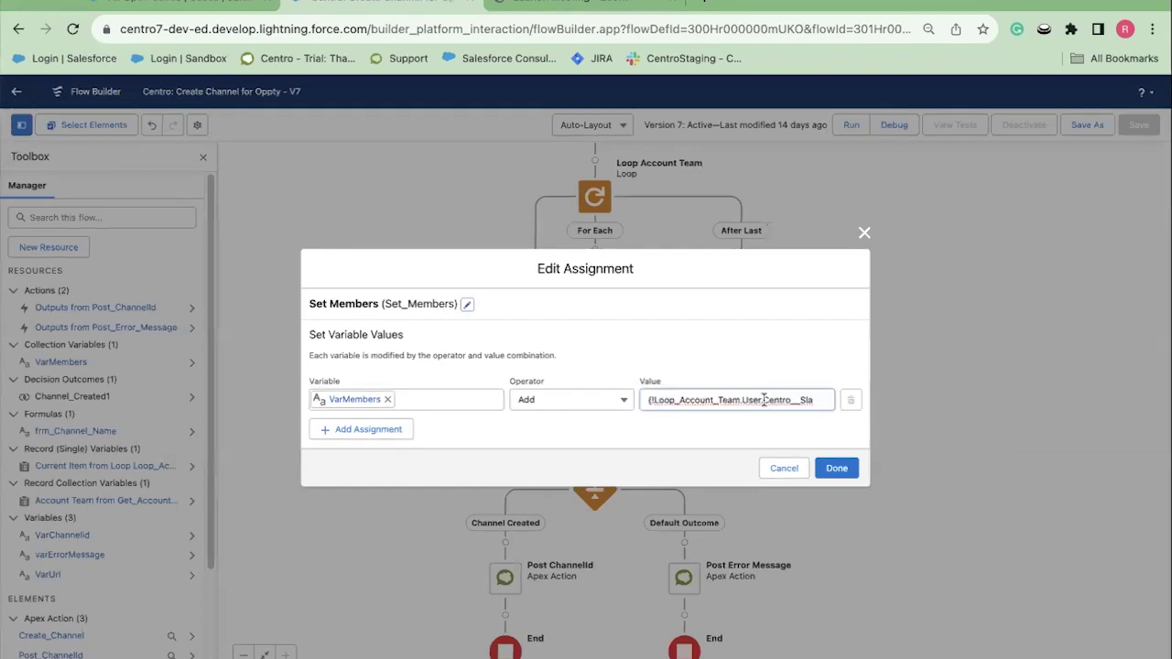
{"action": "double_click", "coordinate": [806, 400]}
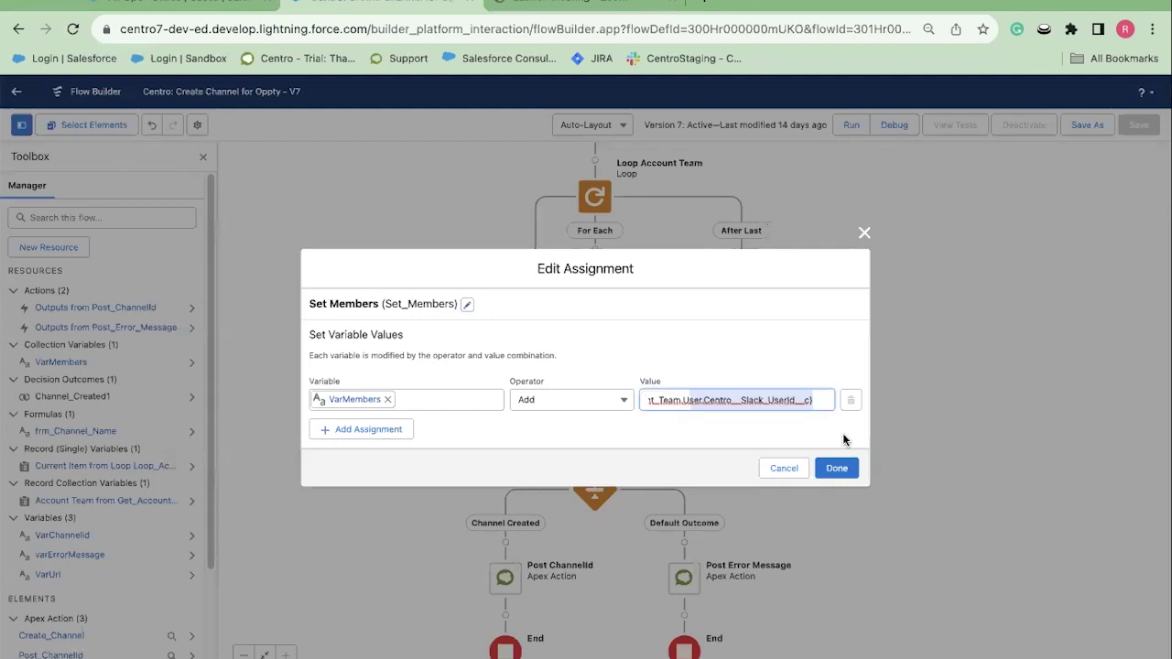
{"action": "left_click", "coordinate": [789, 471]}
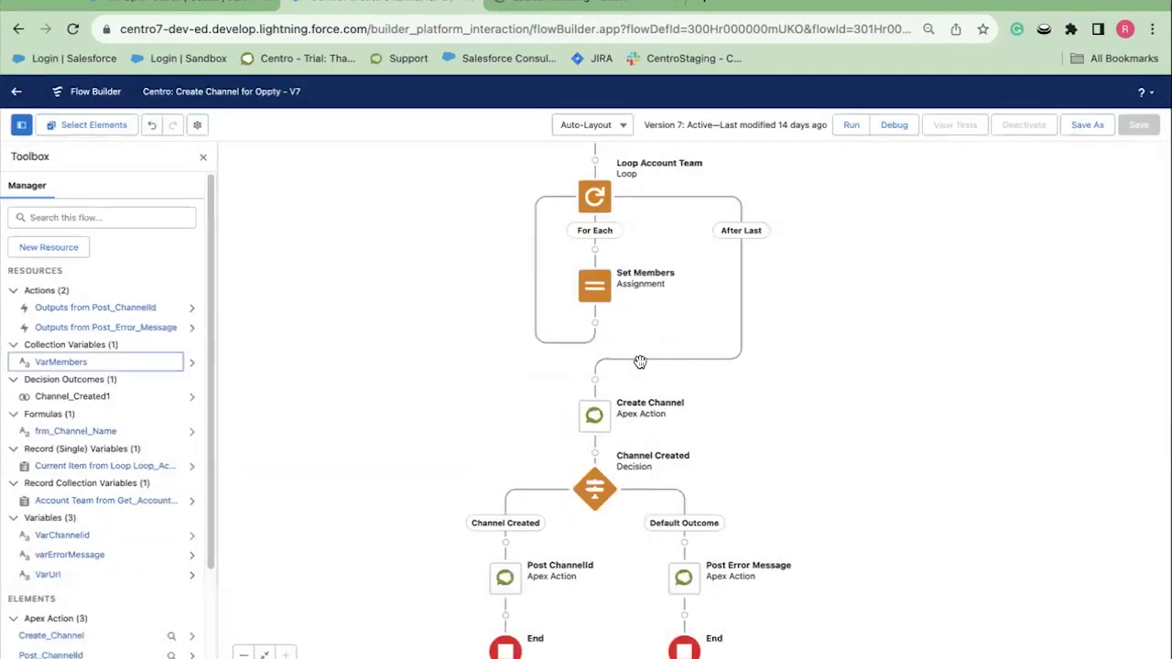
Open the Create Channel action and review its input values for channel name and invited members
{"action": "left_click", "coordinate": [595, 417]}
{"action": "left_click", "coordinate": [608, 571]}
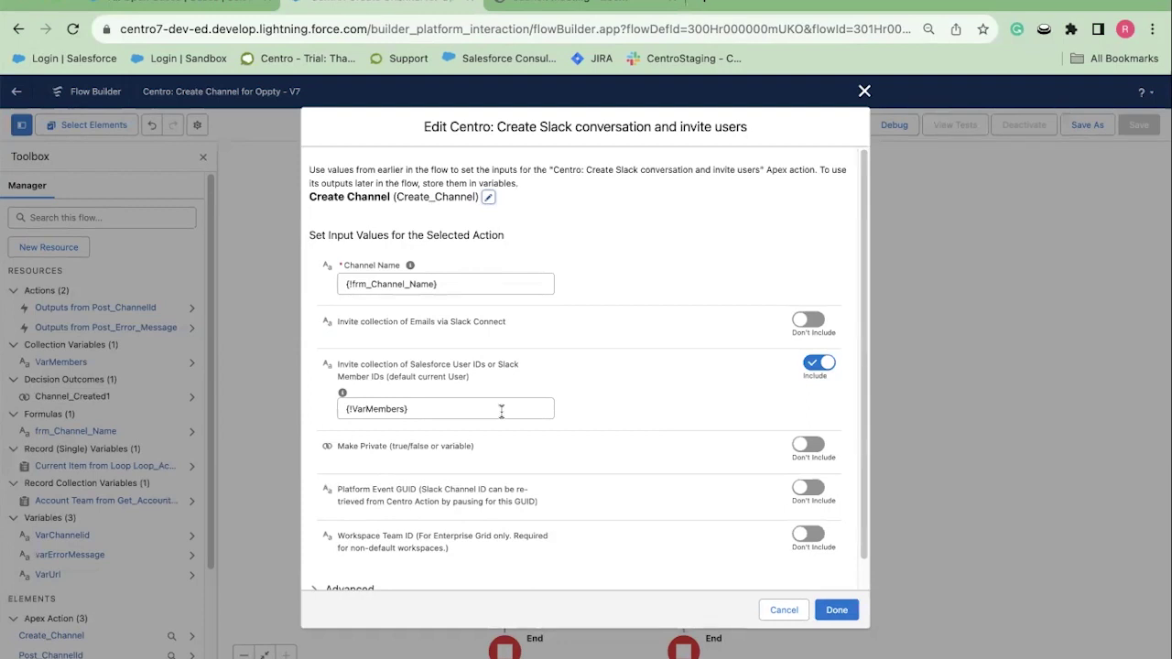
{"action": "scroll", "coordinate": [557, 423], "scroll_direction": "down", "scroll_amount": 2}
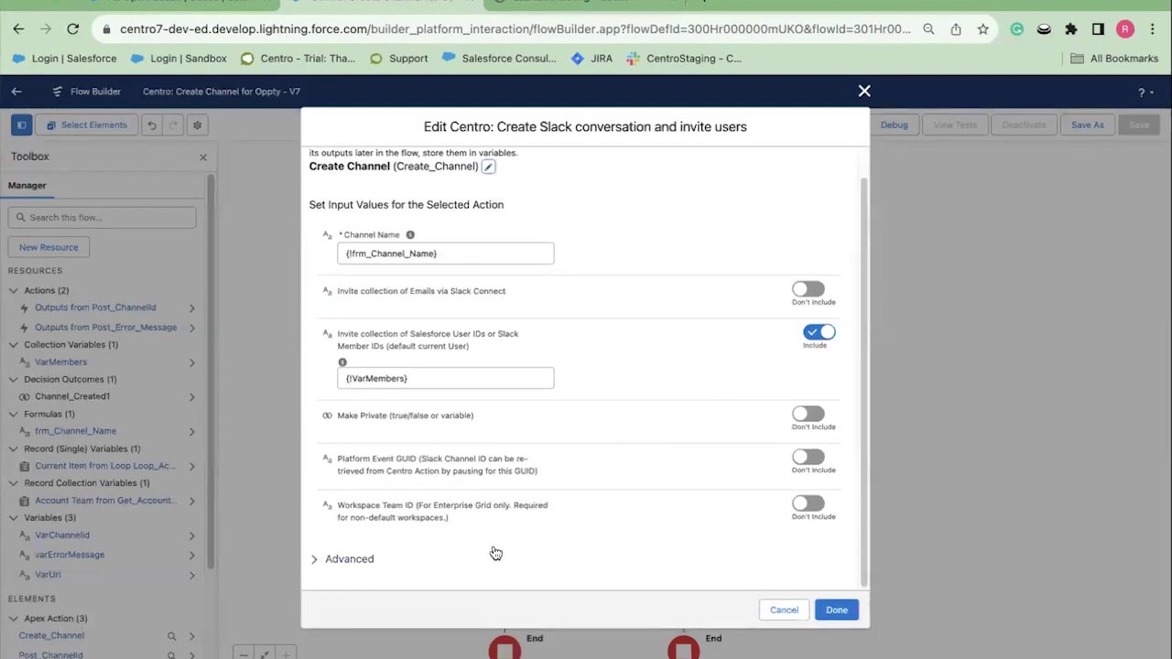
Examine the variables storing the Create Channel action's Channel ID, Error Message and Invitation URL outputs, and leave without changes
{"action": "left_click", "coordinate": [317, 560]}
{"action": "scroll", "coordinate": [544, 547], "scroll_direction": "down", "scroll_amount": 5}
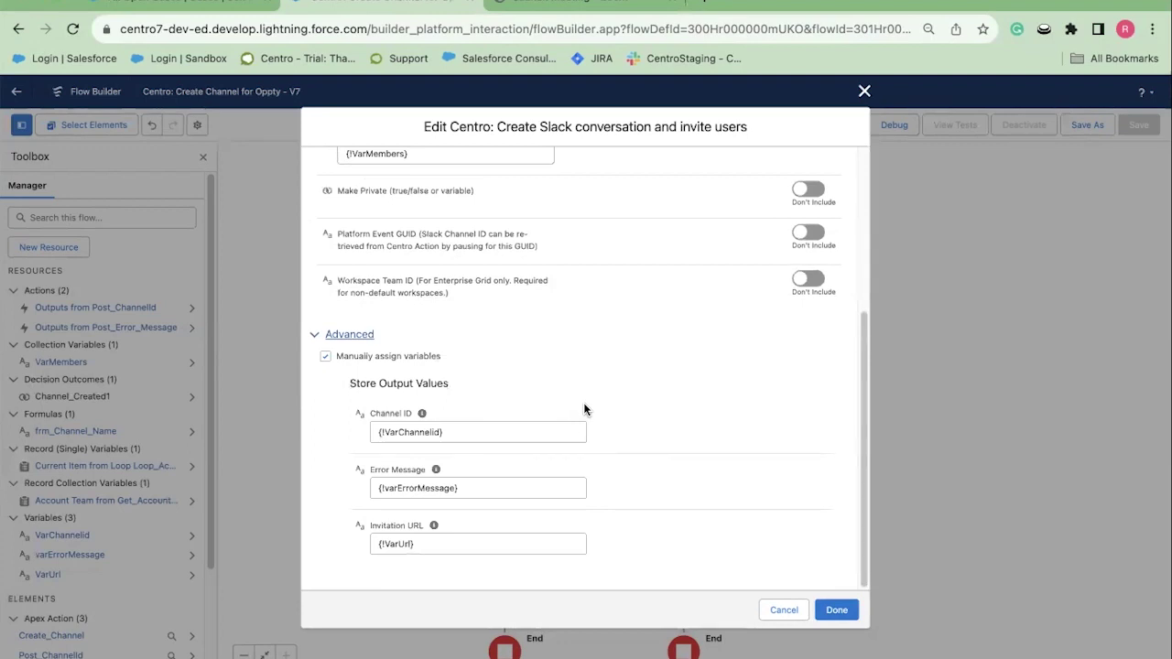
{"action": "left_click", "coordinate": [518, 432]}
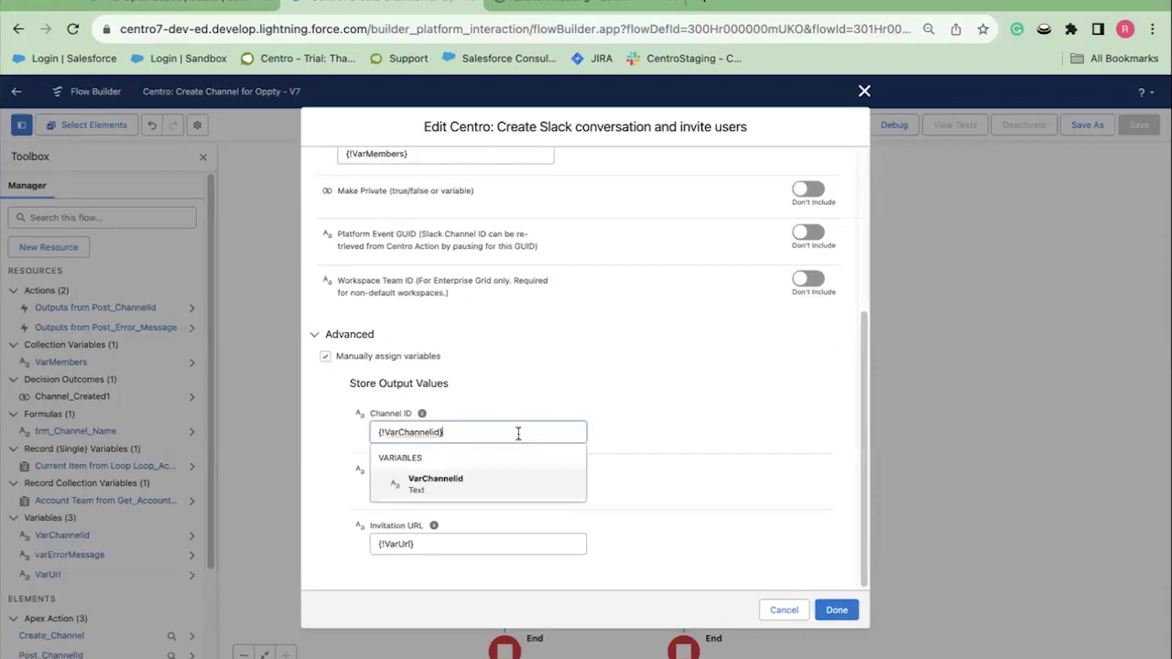
{"action": "left_click", "coordinate": [671, 415]}
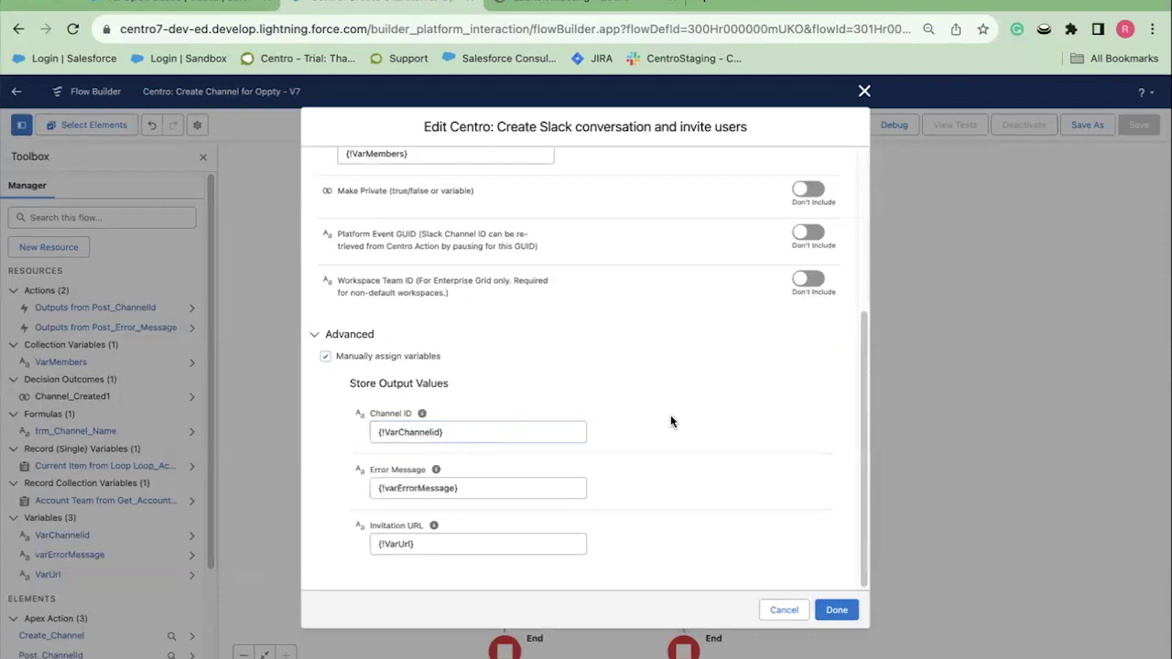
{"action": "left_click", "coordinate": [542, 491]}
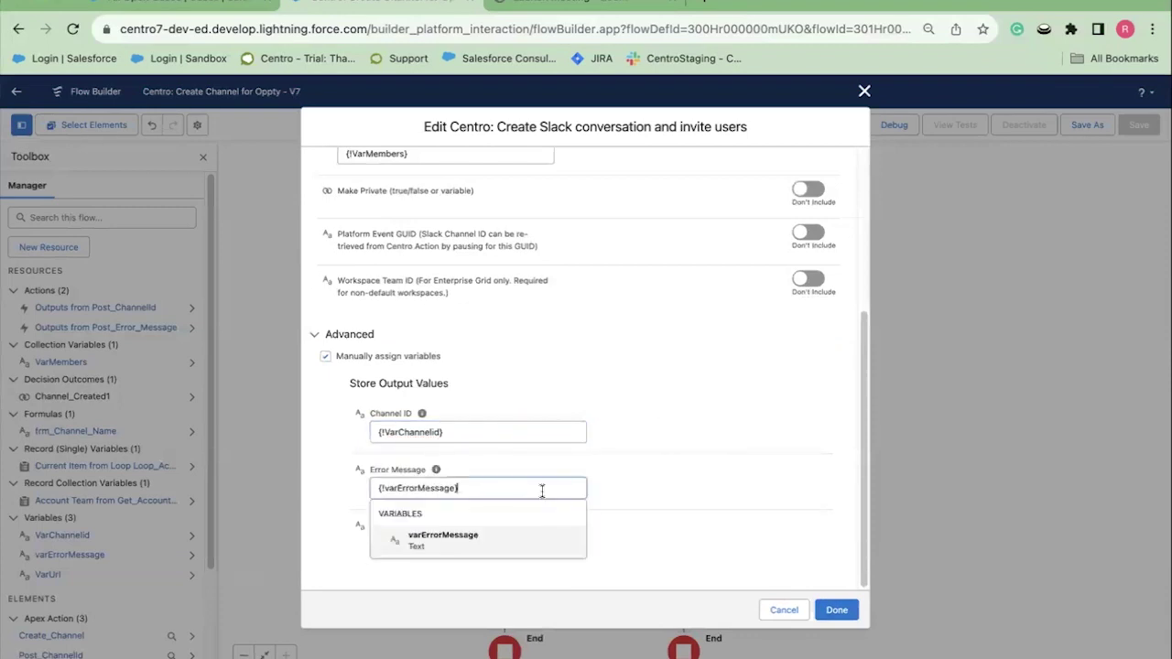
{"action": "left_click", "coordinate": [685, 497]}
{"action": "left_click", "coordinate": [465, 544]}
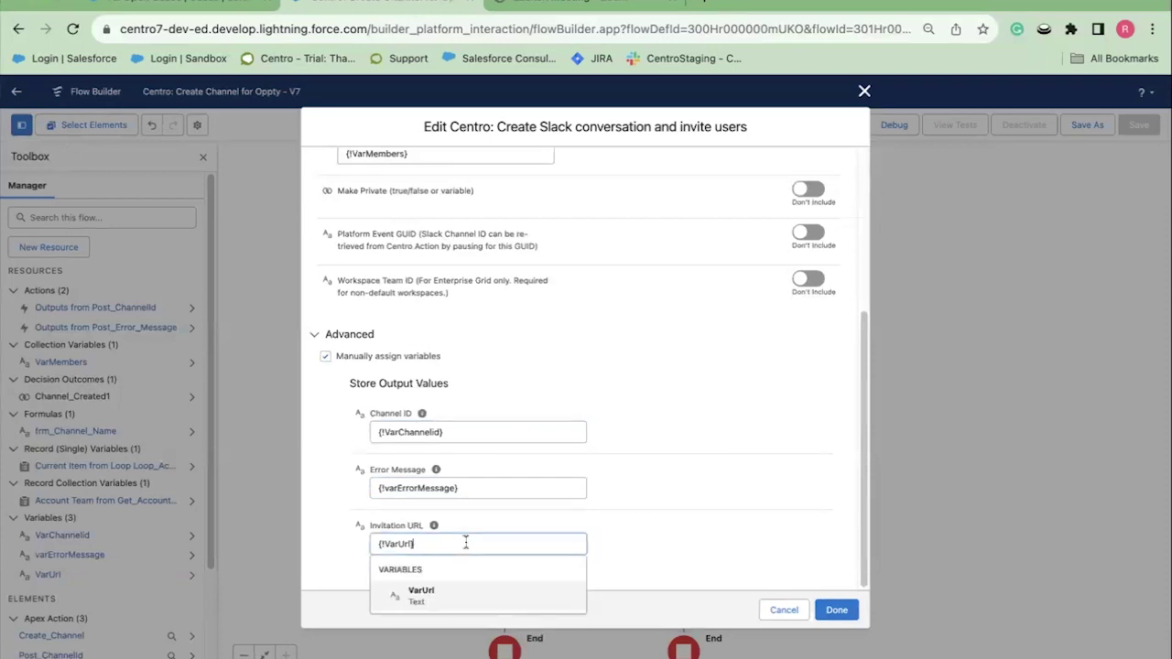
{"action": "left_click", "coordinate": [635, 511]}
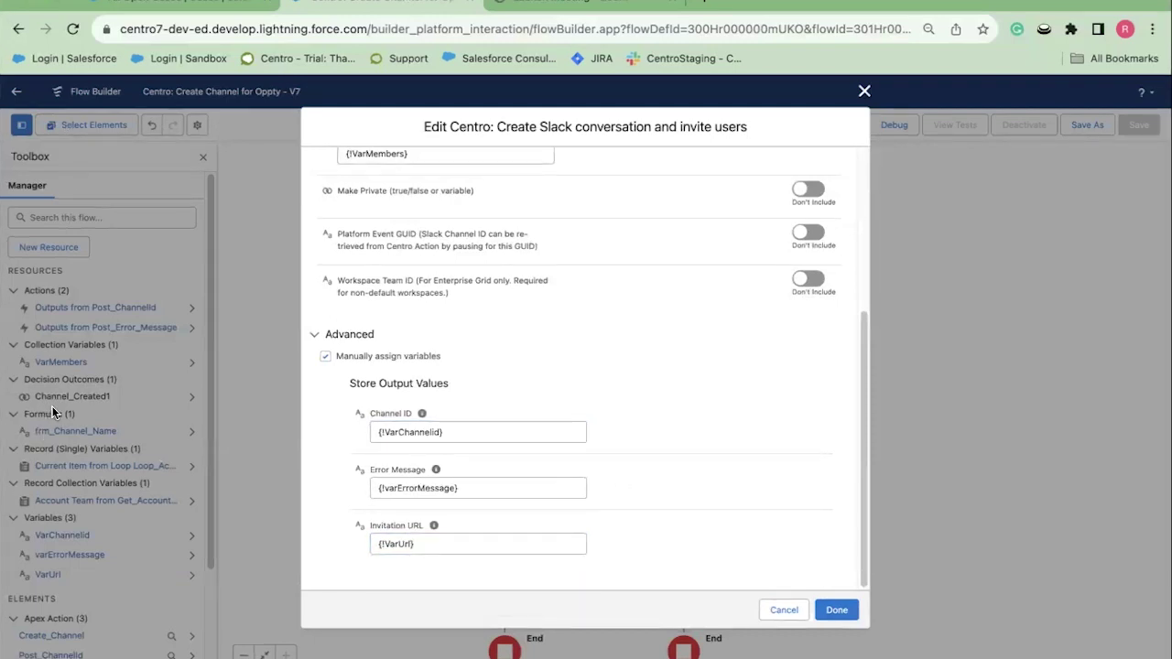
{"action": "left_click", "coordinate": [785, 611]}
Review the outcome condition of the Channel Created decision, including its resource, operator and value, without changing it
{"action": "left_click_drag", "start_coordinate": [900, 594], "coordinate": [904, 403]}
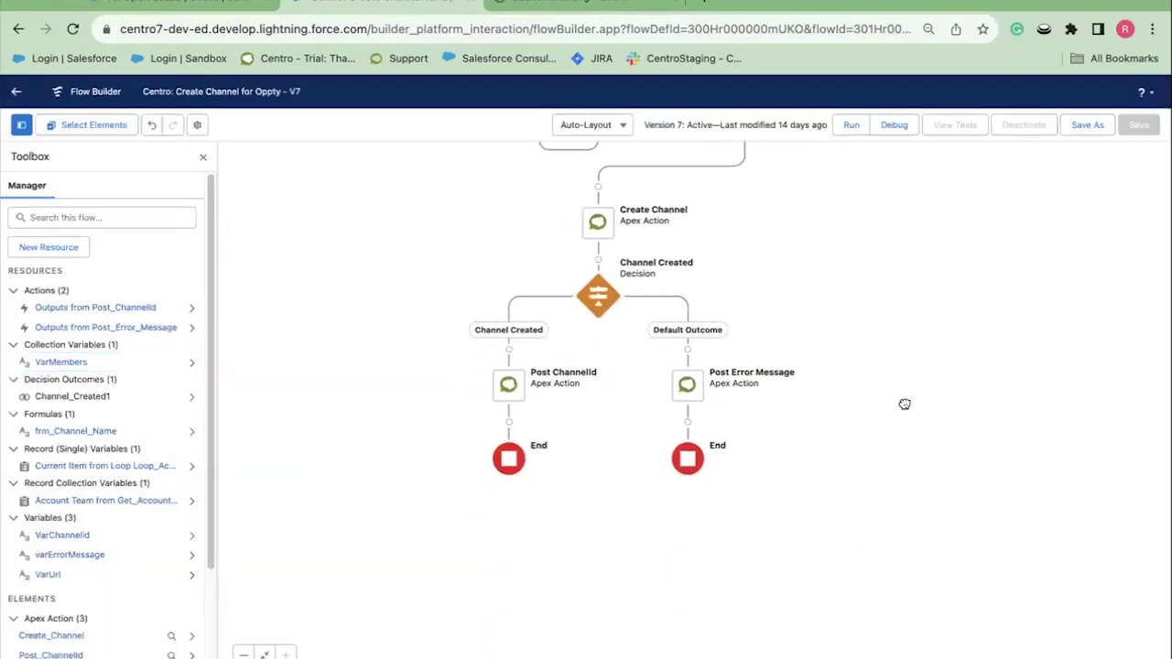
{"action": "left_click", "coordinate": [597, 305]}
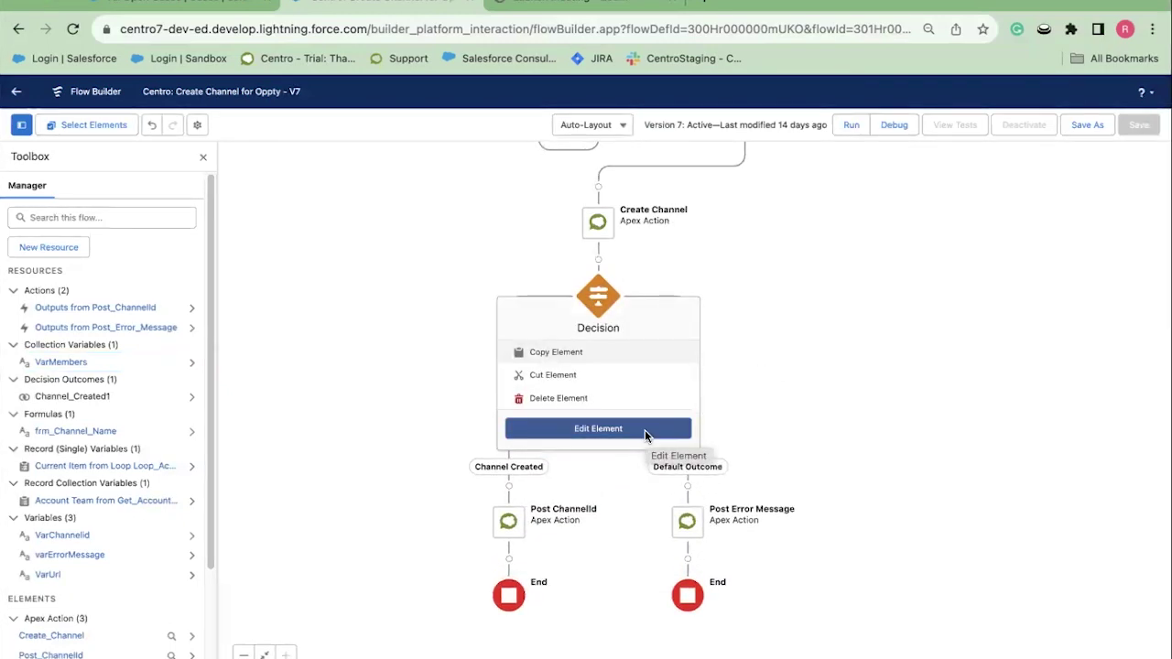
{"action": "left_click", "coordinate": [643, 433]}
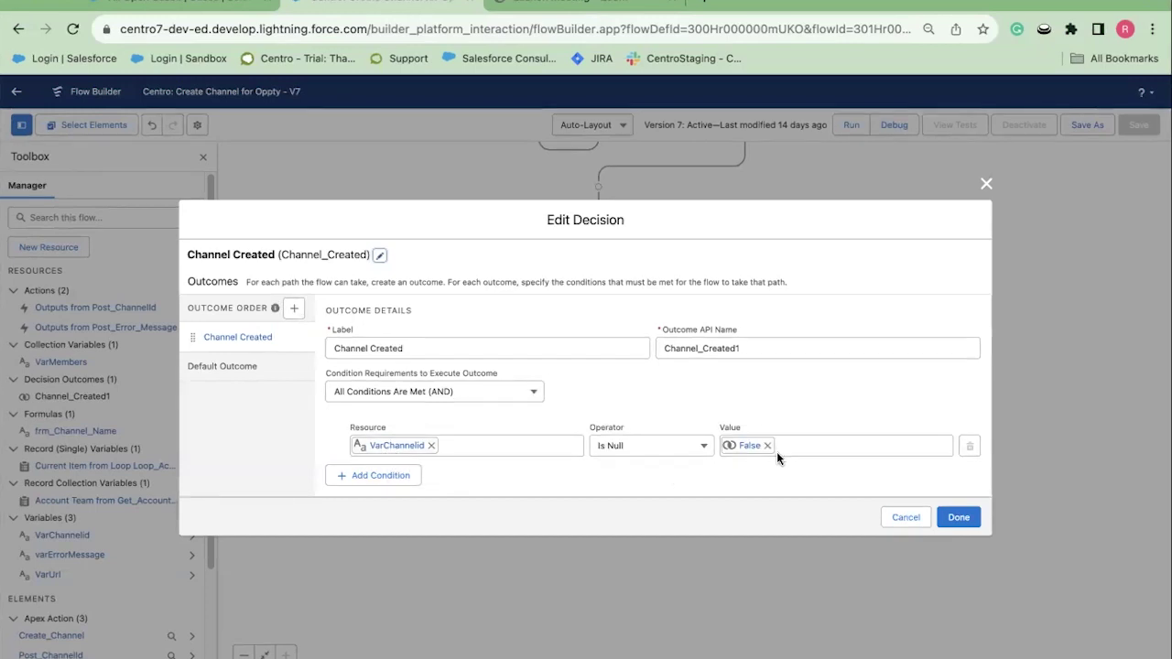
{"action": "left_click", "coordinate": [904, 518]}
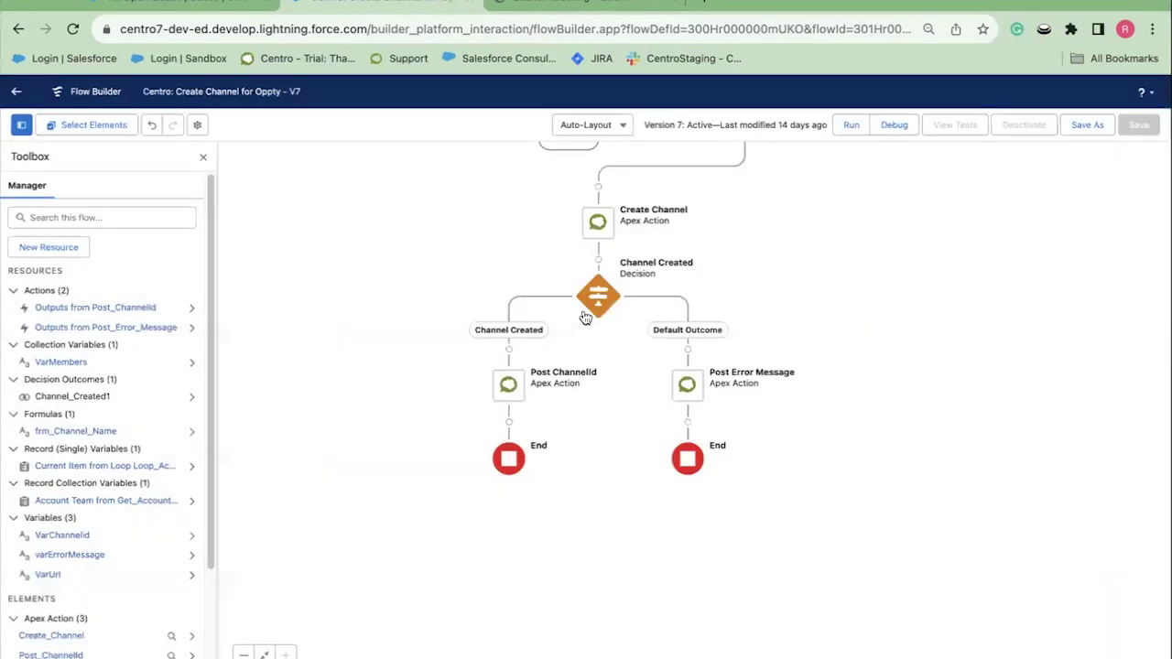
Edit the Post ChannelId action, keeping Use variable active and selecting VarChannelid as the ChannelId or UserId variable
{"action": "left_click", "coordinate": [508, 385]}
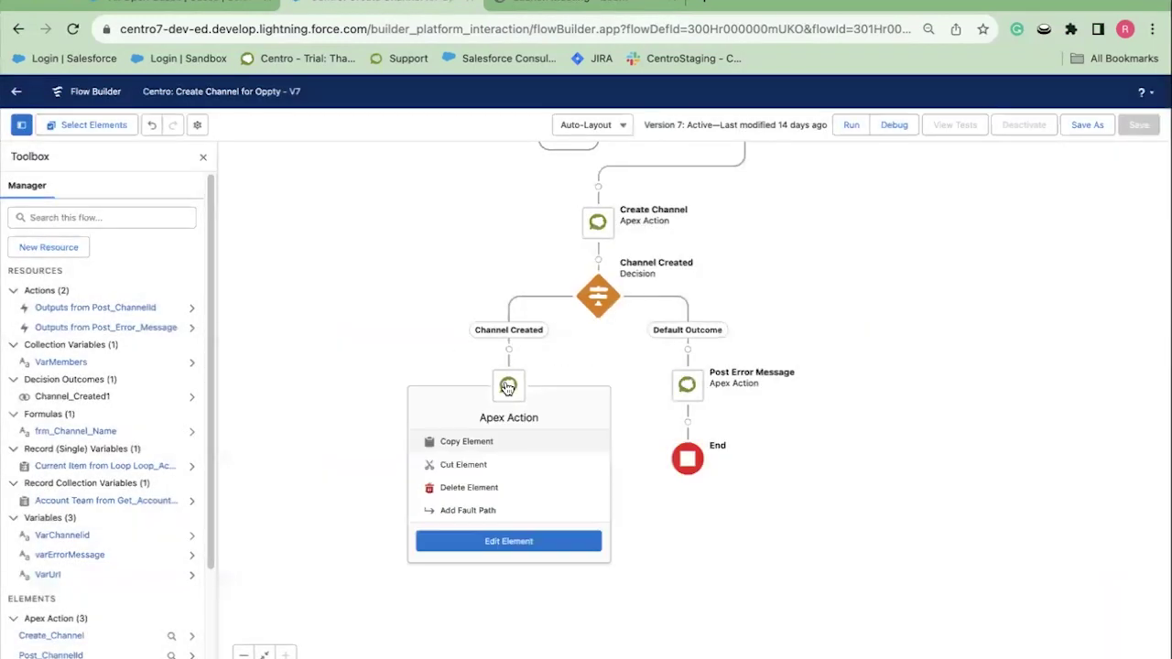
{"action": "left_click", "coordinate": [509, 541]}
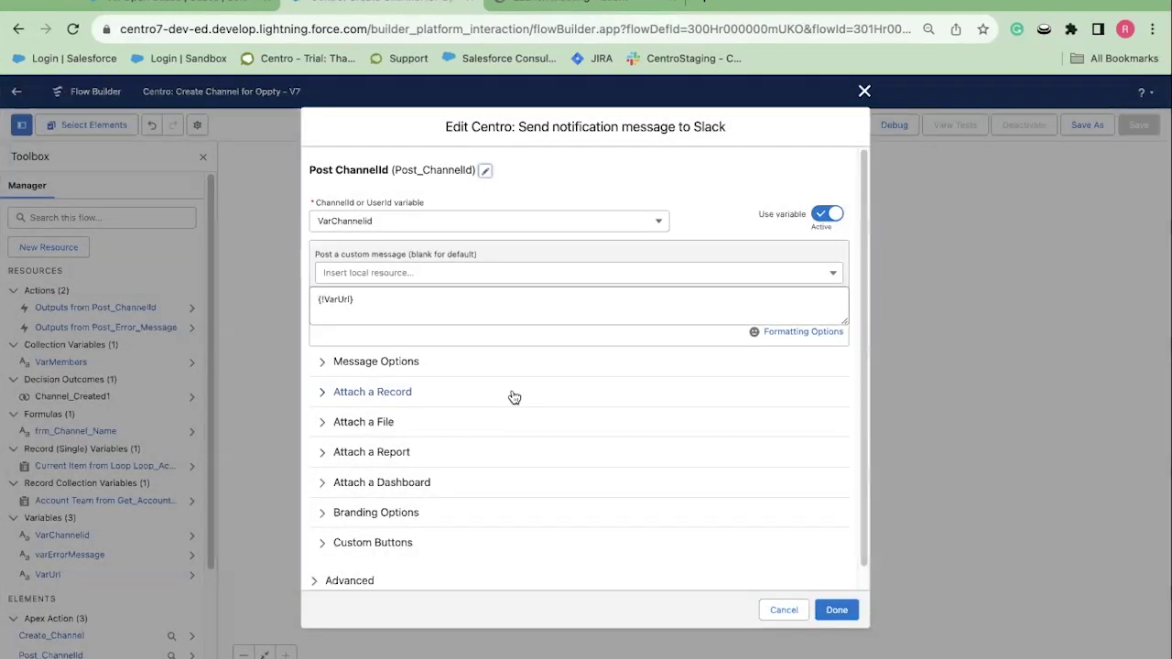
{"action": "left_click", "coordinate": [829, 216]}
{"action": "left_click", "coordinate": [829, 216]}
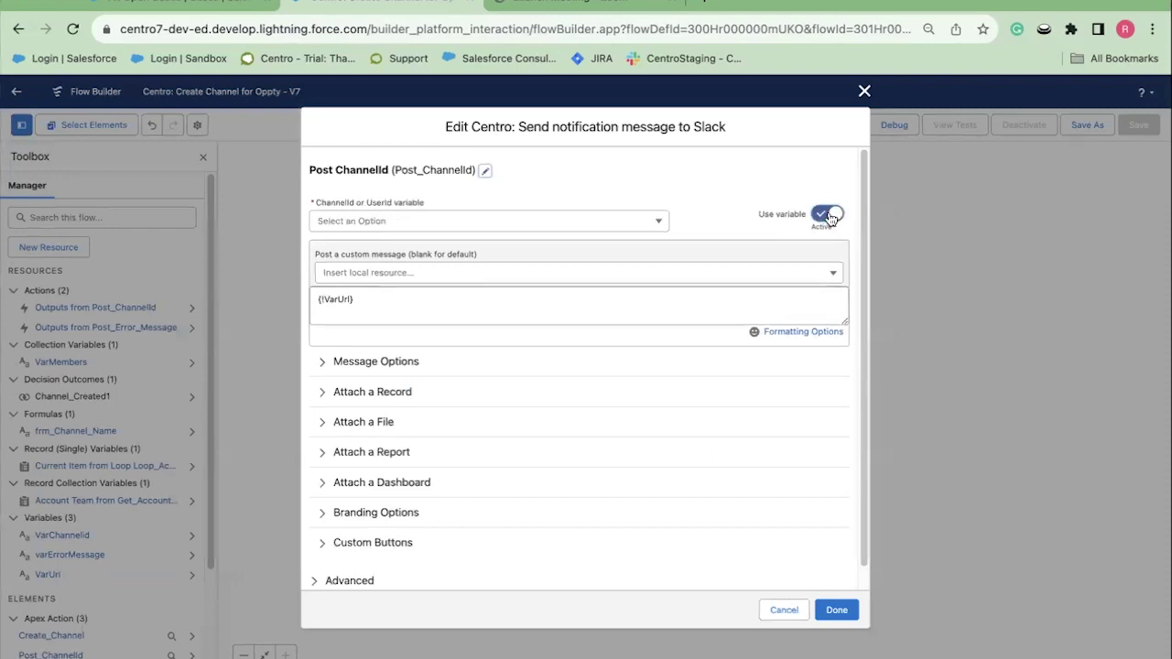
{"action": "left_click", "coordinate": [648, 227]}
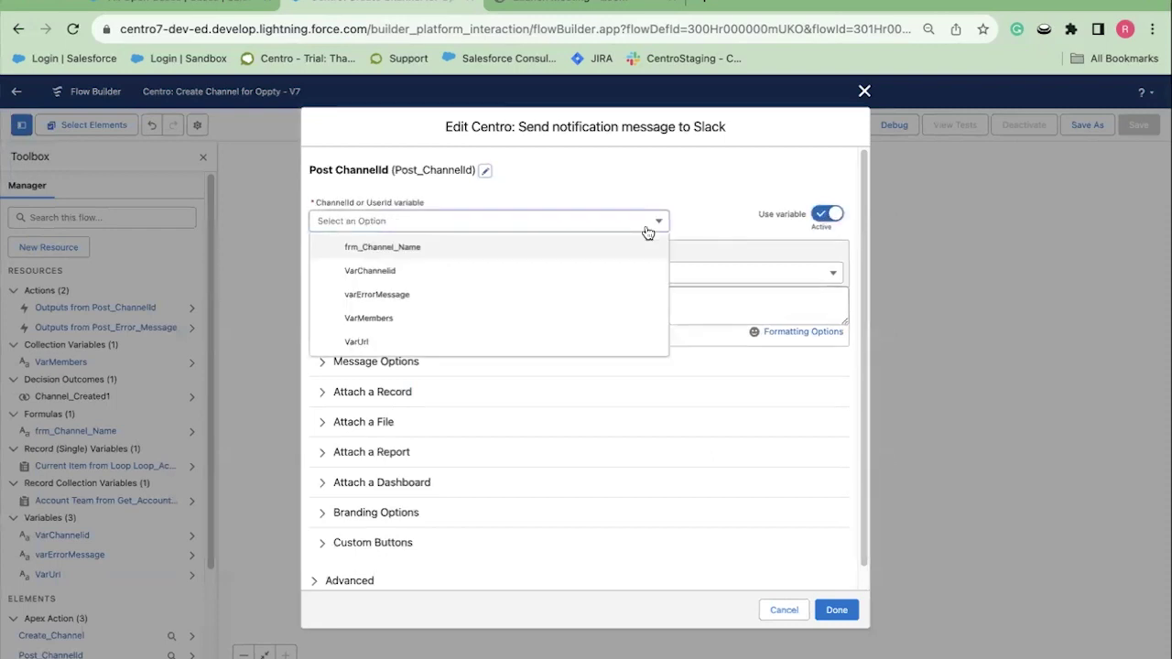
{"action": "left_click", "coordinate": [547, 272]}
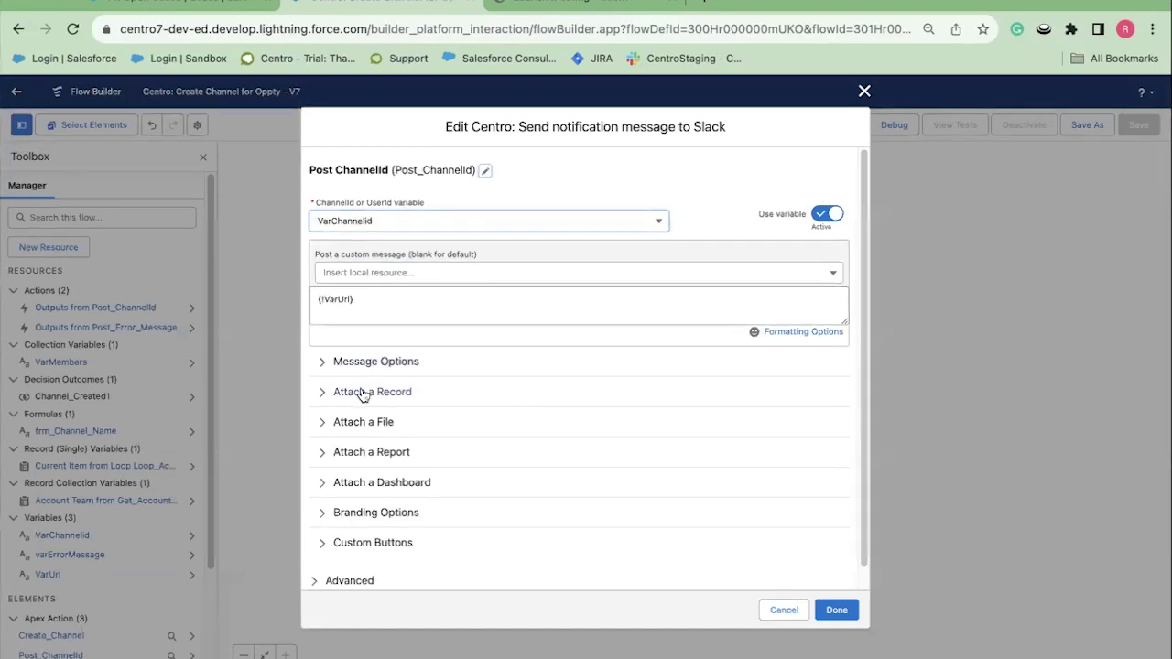
Activate Link record to channel in the Post ChannelId action's record attachment settings
{"action": "left_click", "coordinate": [325, 394]}
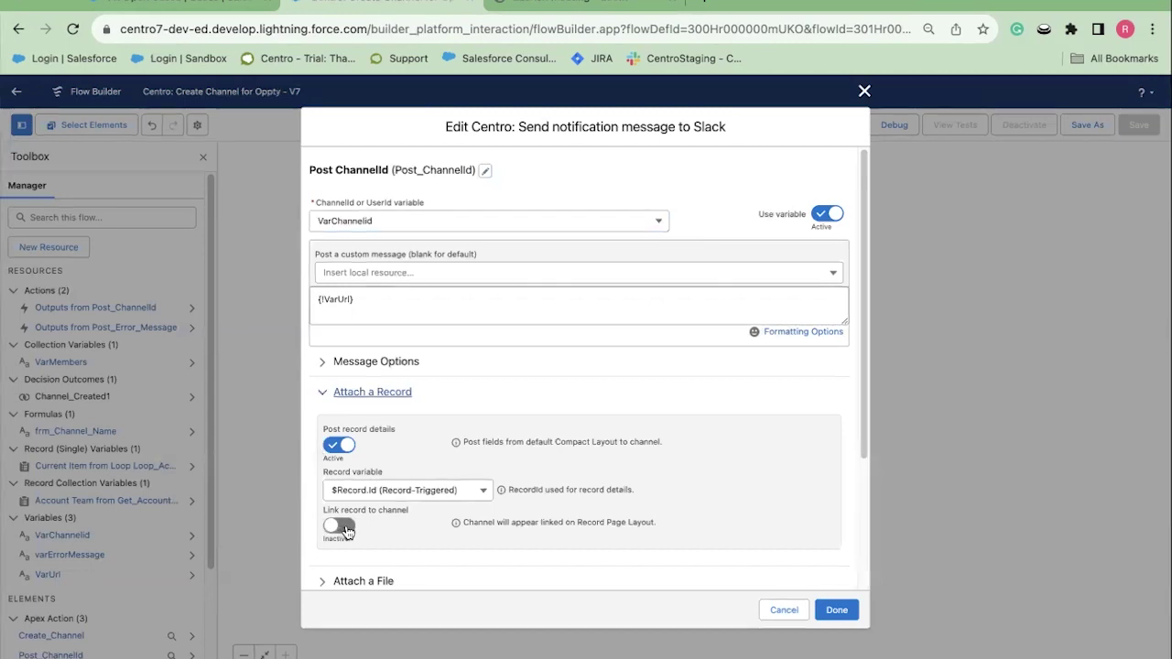
{"action": "scroll", "coordinate": [453, 501], "scroll_direction": "down", "scroll_amount": 3}
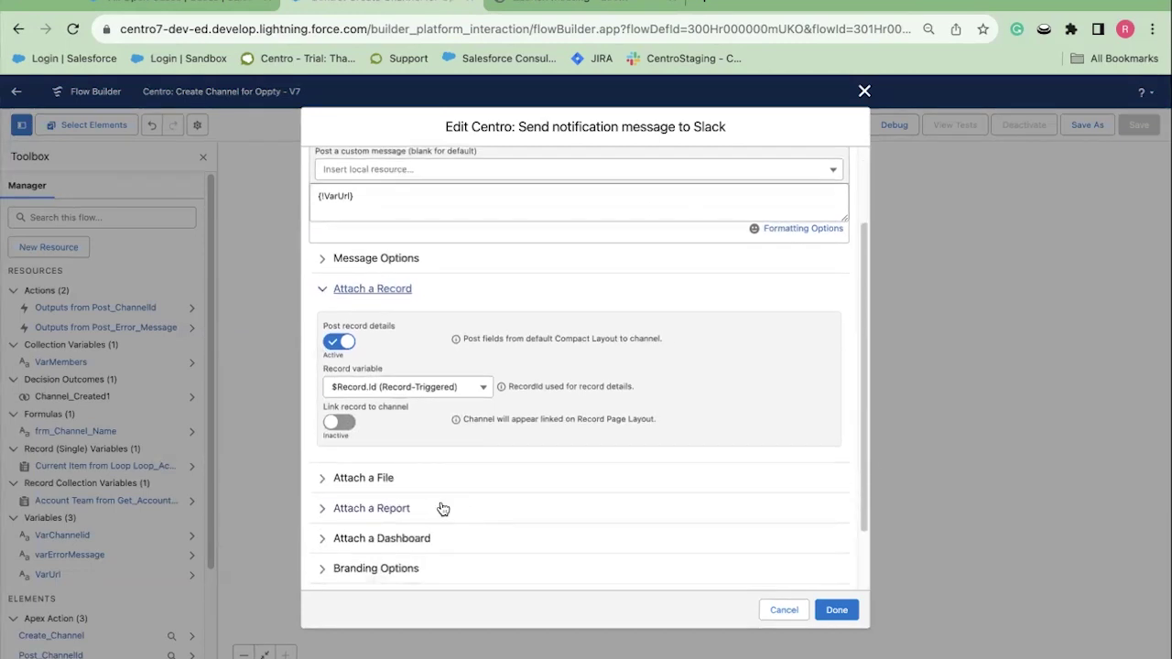
{"action": "left_click", "coordinate": [339, 423]}
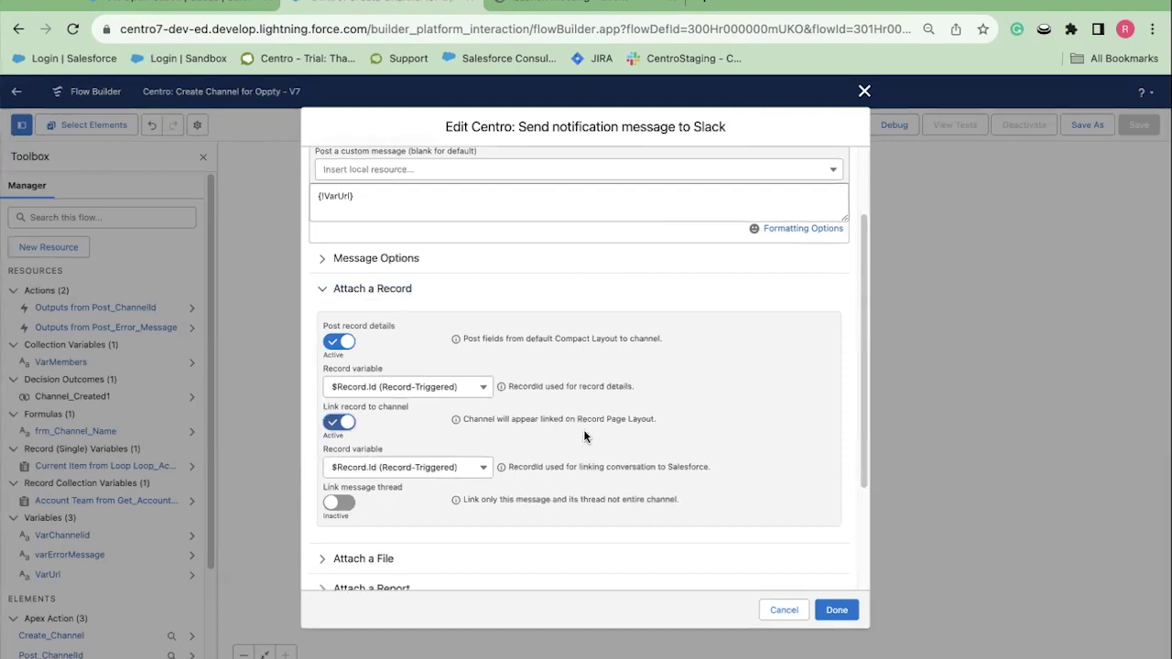
{"action": "scroll", "coordinate": [584, 430], "scroll_direction": "up", "scroll_amount": 2}
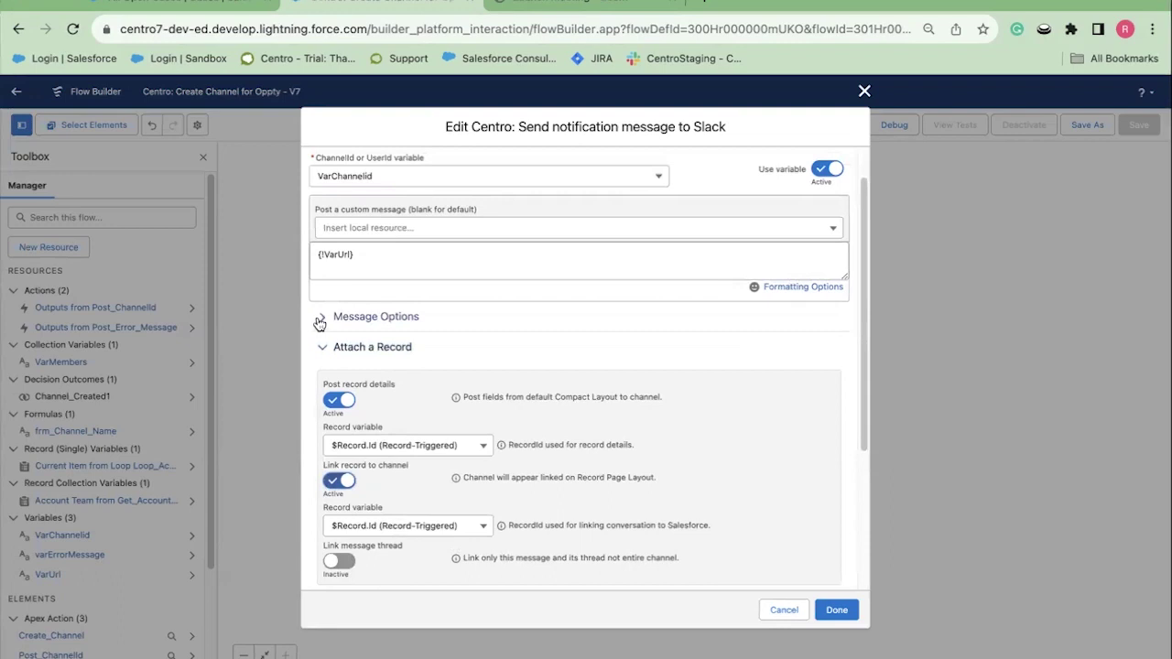
Apply the Post ChannelId settings and set Post Error Message to post to the individual user's Slack conversation, keeping {!varErrorMessage} as the custom message
{"action": "left_click", "coordinate": [838, 612]}
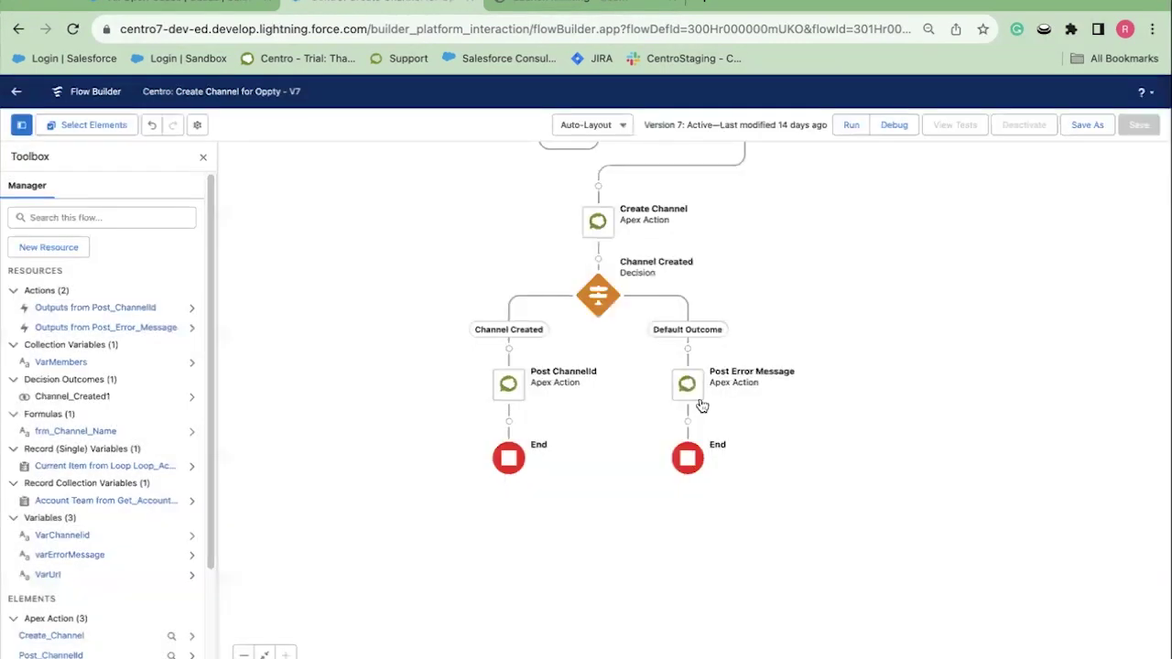
{"action": "left_click", "coordinate": [691, 388]}
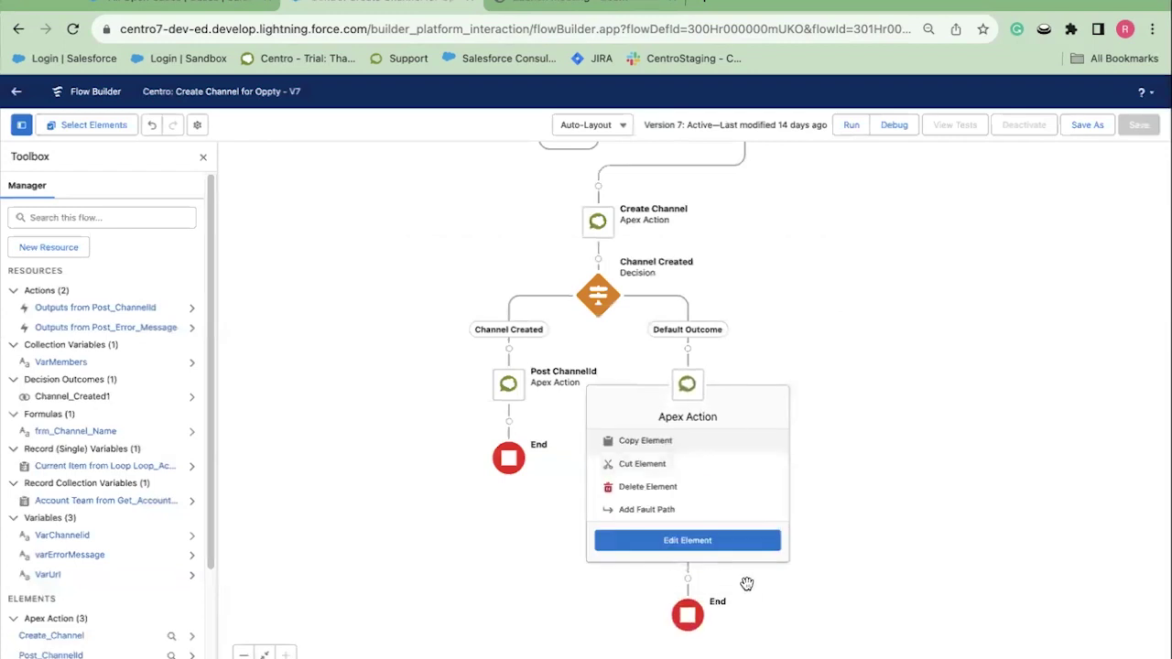
{"action": "left_click", "coordinate": [740, 547]}
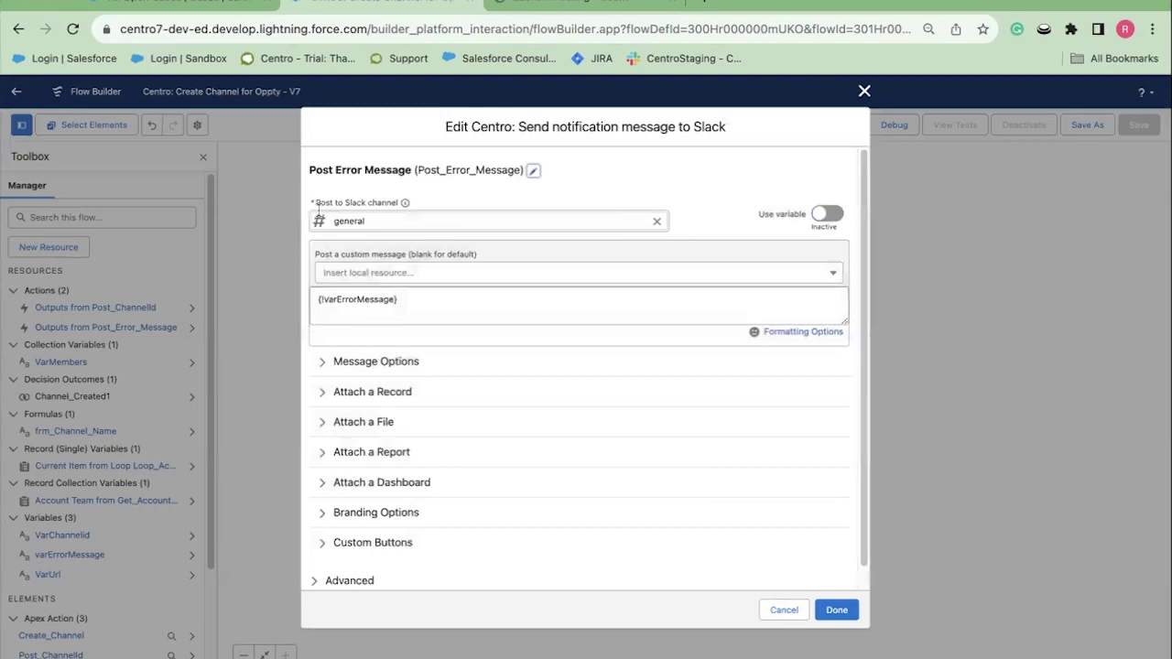
{"action": "left_click", "coordinate": [658, 222]}
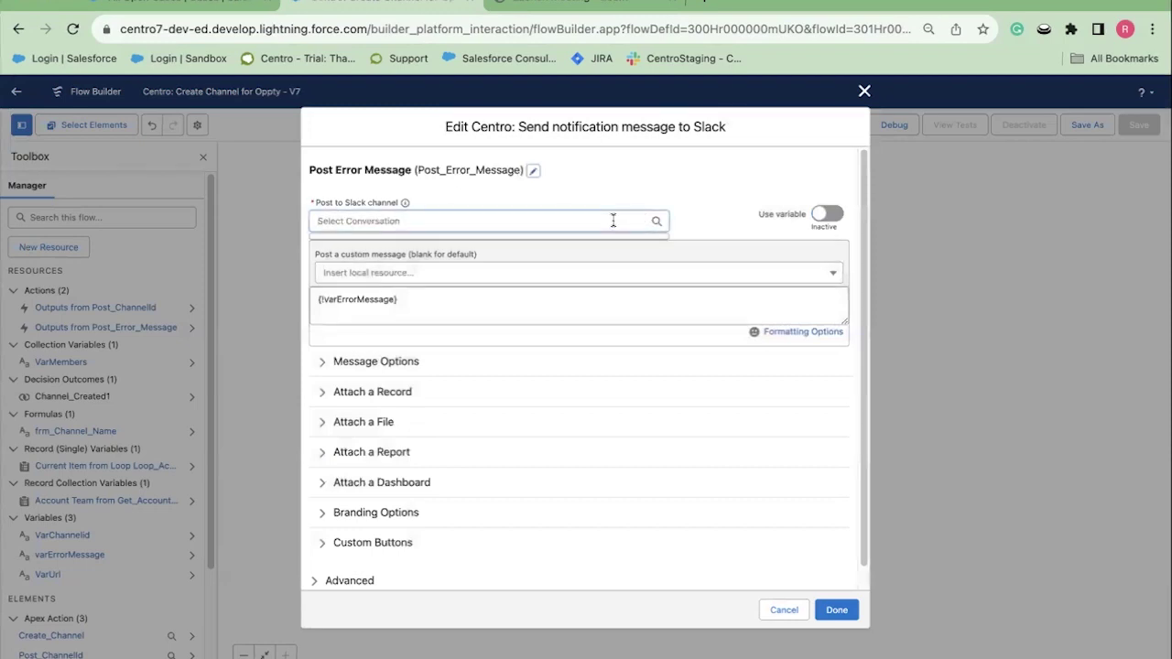
{"action": "type", "text": "reg"}
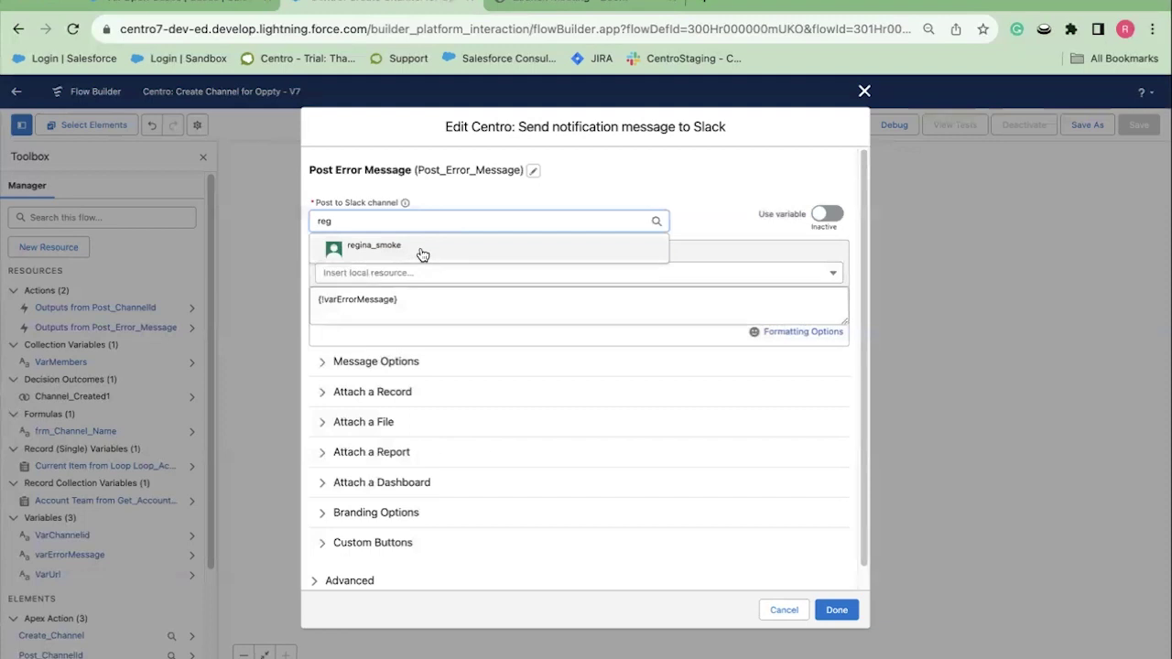
{"action": "left_click", "coordinate": [422, 255]}
{"action": "left_click_drag", "start_coordinate": [420, 299], "coordinate": [290, 295]}
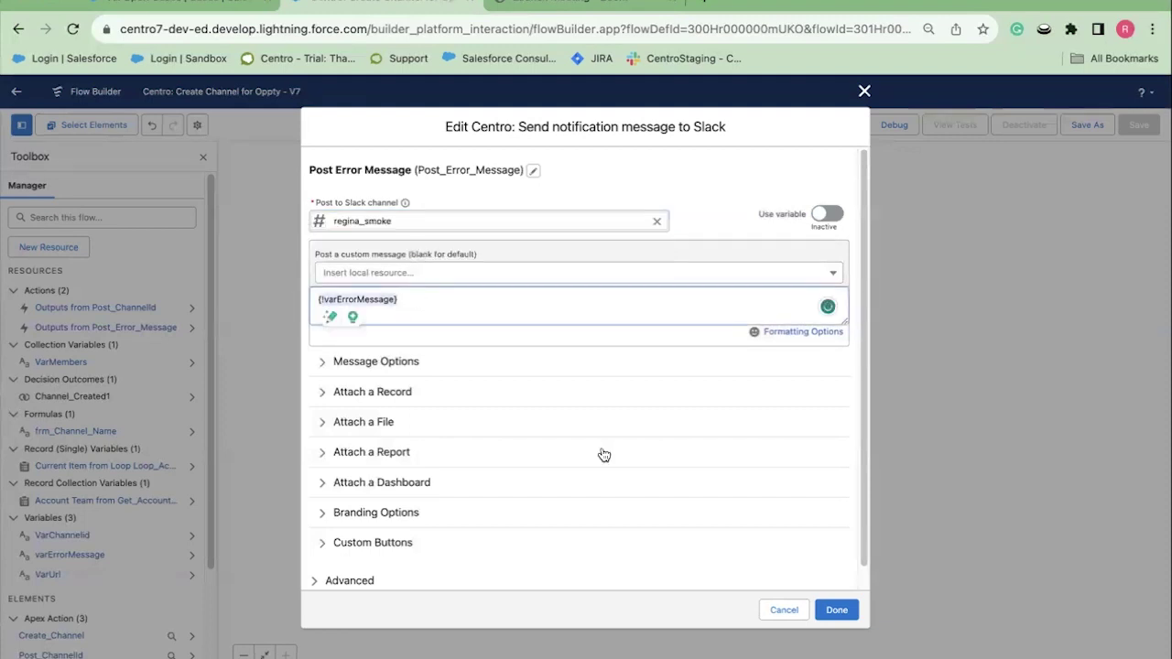
{"action": "left_click", "coordinate": [837, 610]}
{"action": "left_click", "coordinate": [1005, 537]}
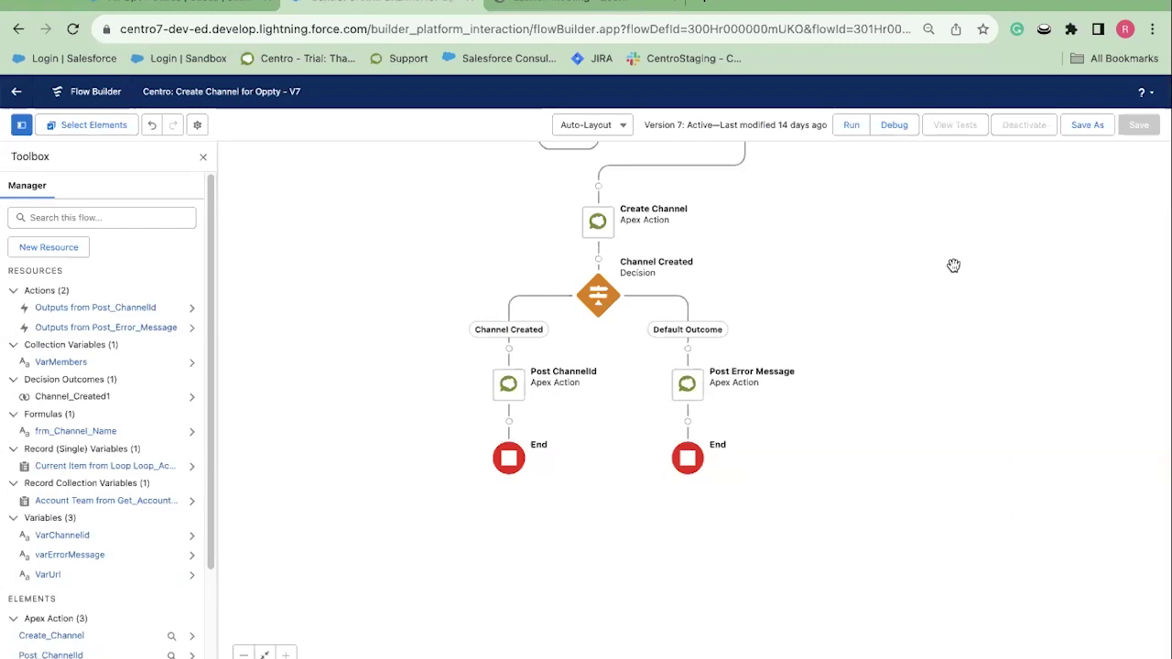
{"action": "left_click_drag", "start_coordinate": [930, 242], "coordinate": [931, 343]}
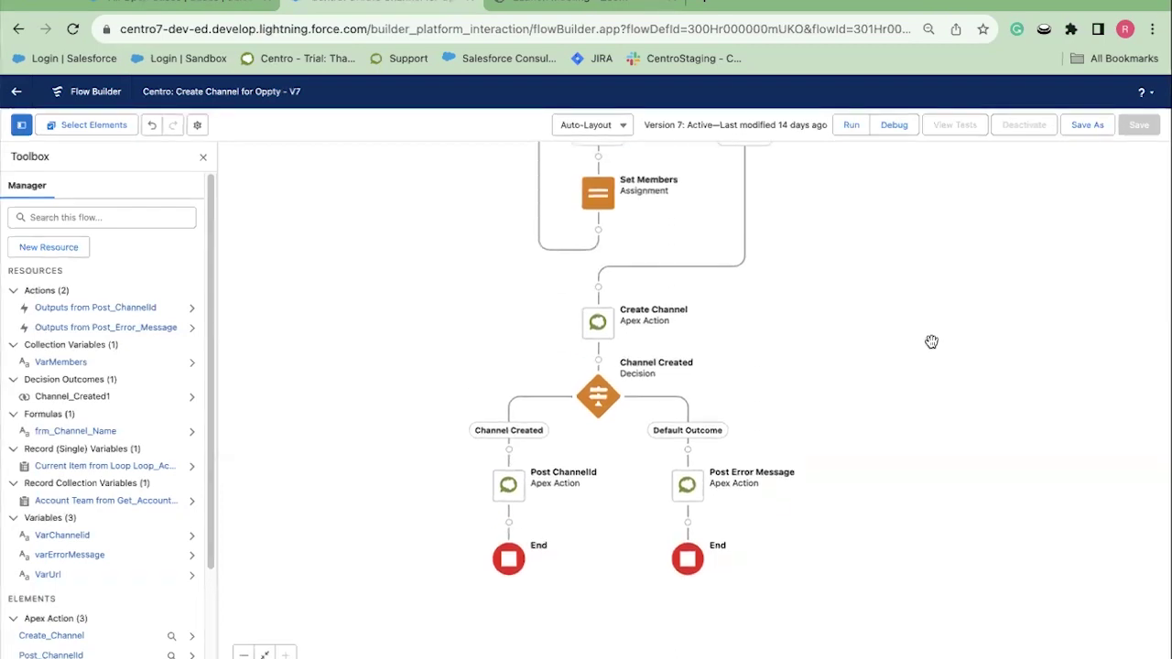